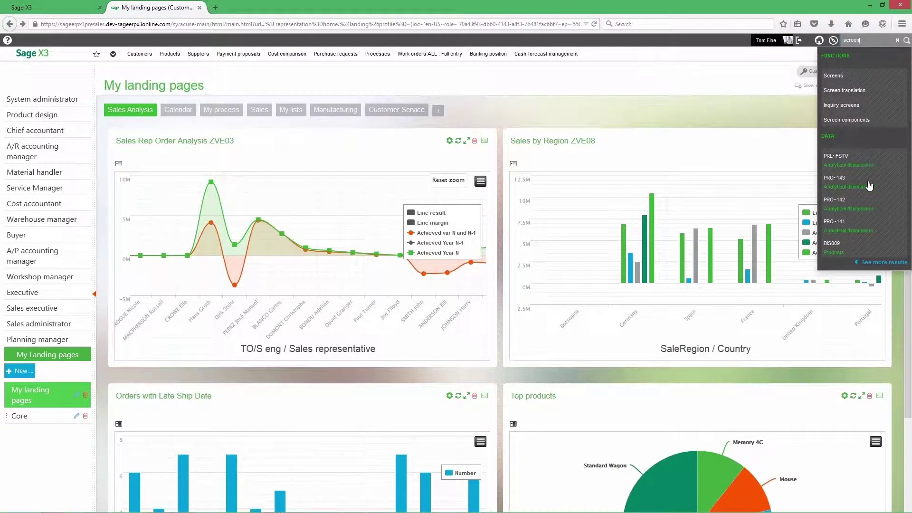
# Open product DIS009 (Standard 22" screen) from the 'screen' search results filtered to Products
pyautogui.click(882, 263)
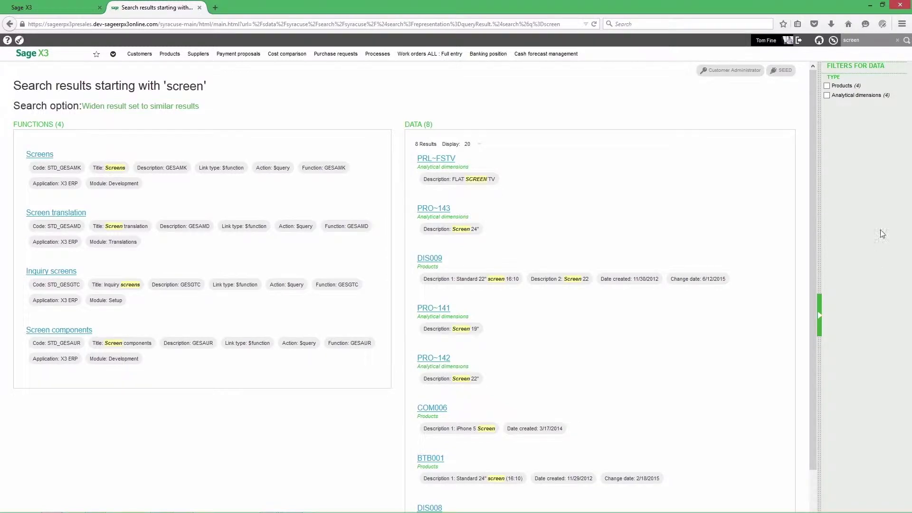
pyautogui.click(827, 86)
pyautogui.click(436, 154)
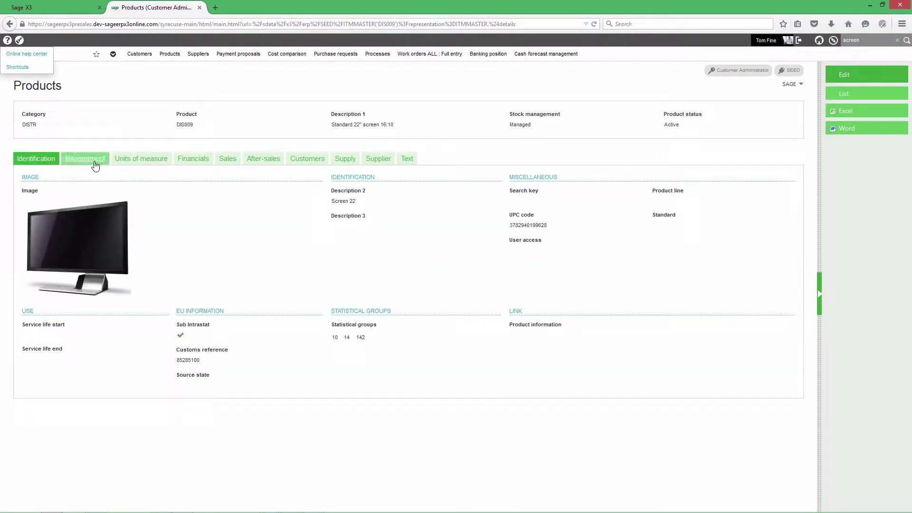
# Review the DIS009 Management, Units of measure and Financials tabs, then switch to the STD view
pyautogui.click(98, 163)
pyautogui.click(146, 162)
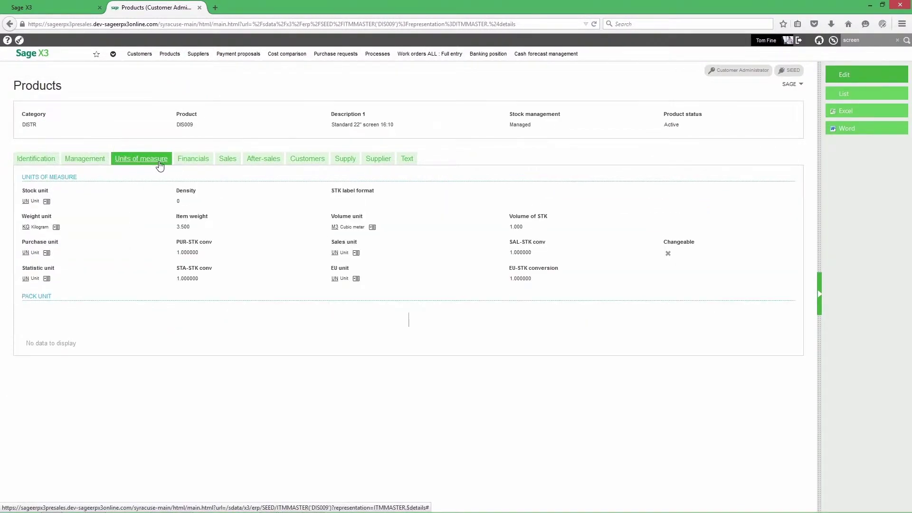
pyautogui.click(193, 159)
pyautogui.click(34, 159)
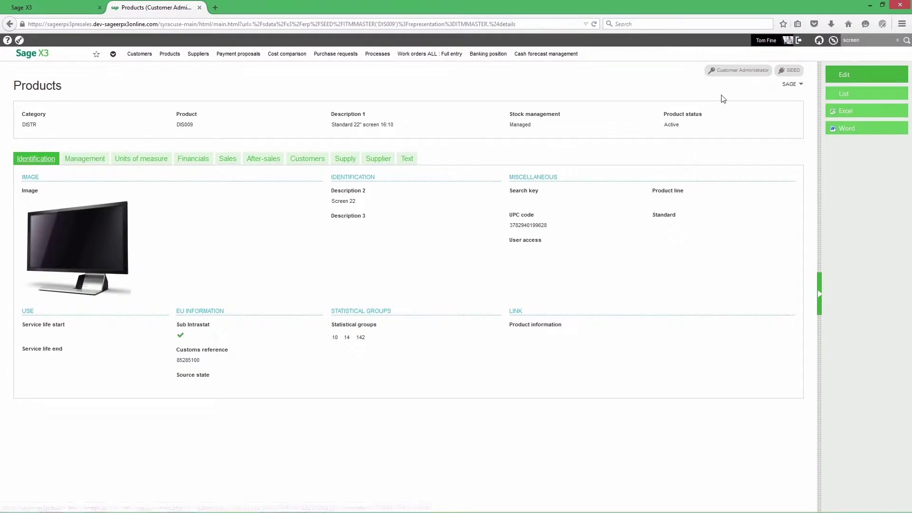
pyautogui.click(799, 87)
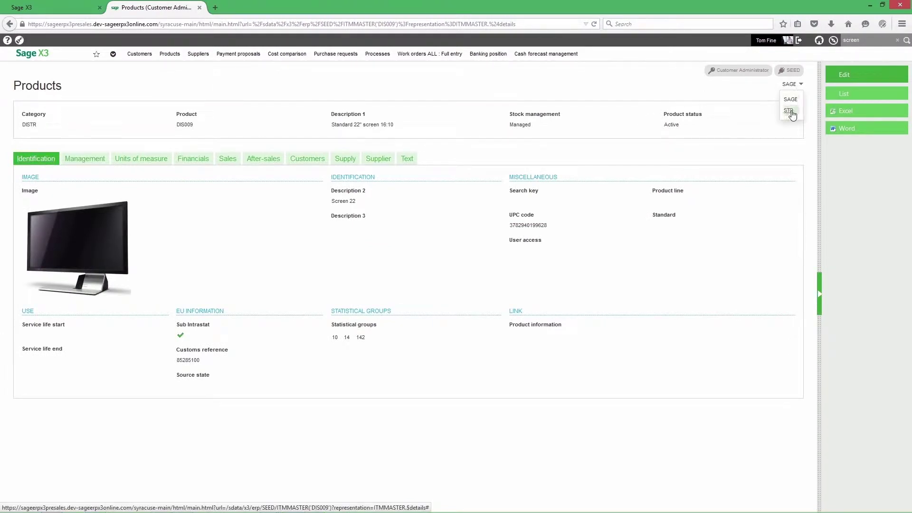
pyautogui.click(789, 109)
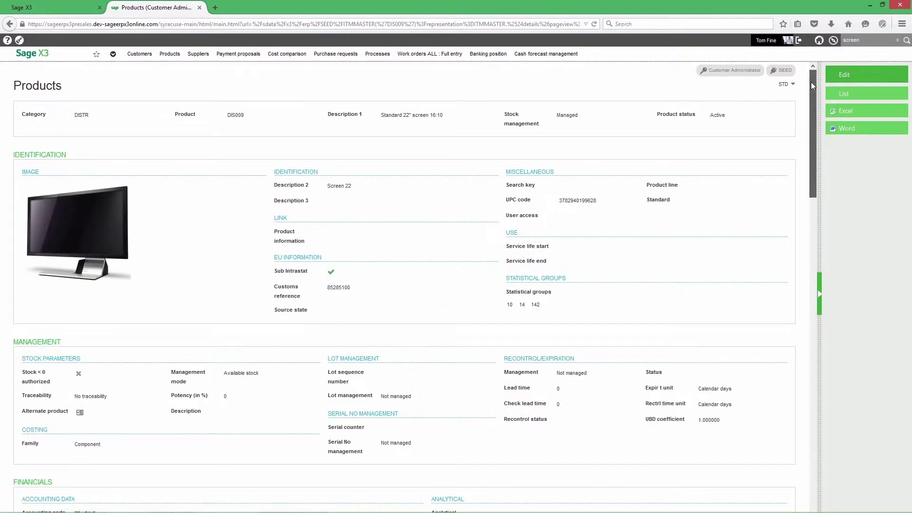
pyautogui.moveTo(811, 82)
pyautogui.mouseDown()
pyautogui.moveTo(806, 163)
pyautogui.moveTo(788, 74)
pyautogui.mouseUp()
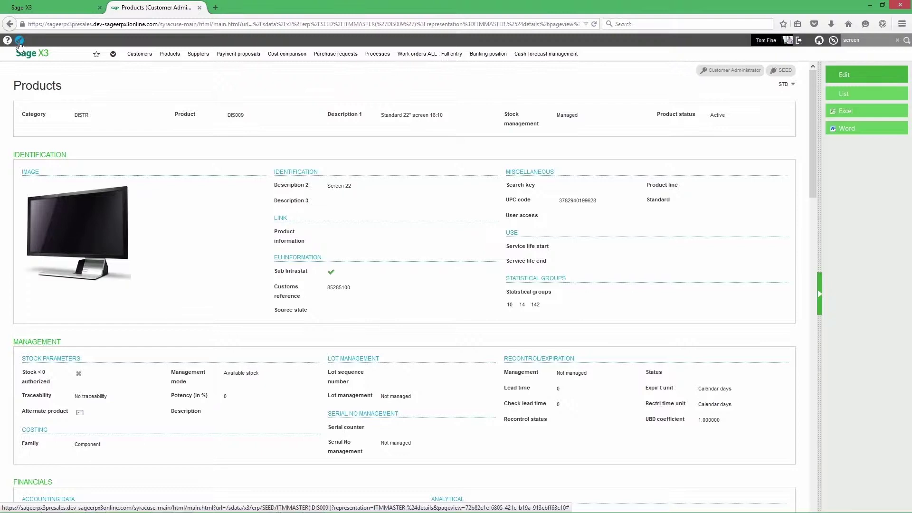
# In the layout editor, move the product image into a new top section
pyautogui.click(20, 43)
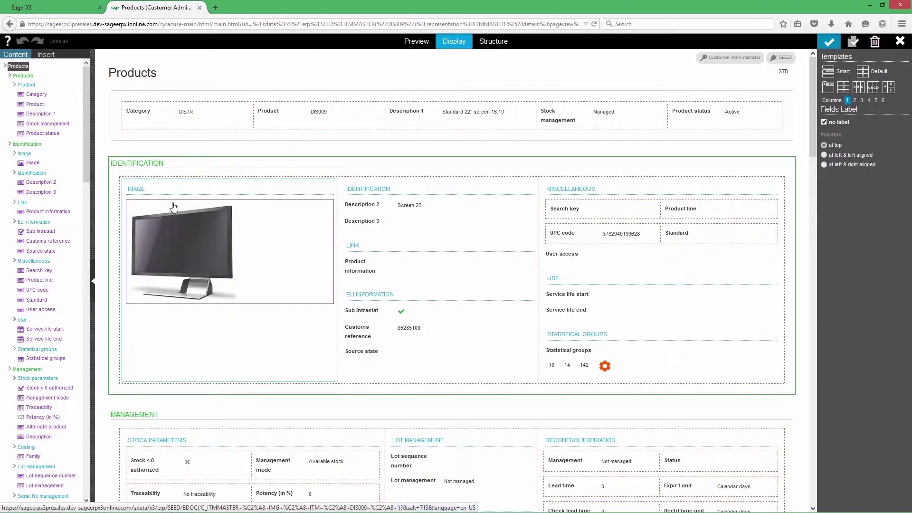
pyautogui.moveTo(175, 207); pyautogui.dragTo(108, 123)
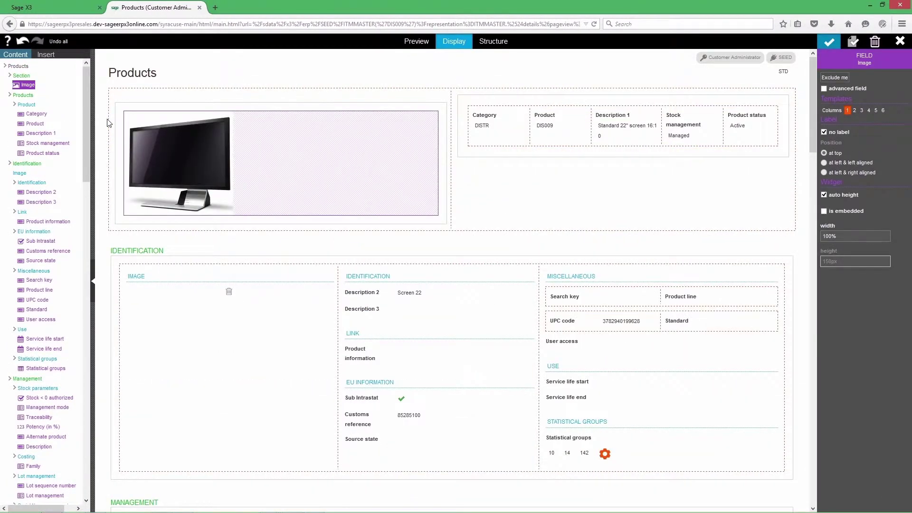
pyautogui.click(507, 105)
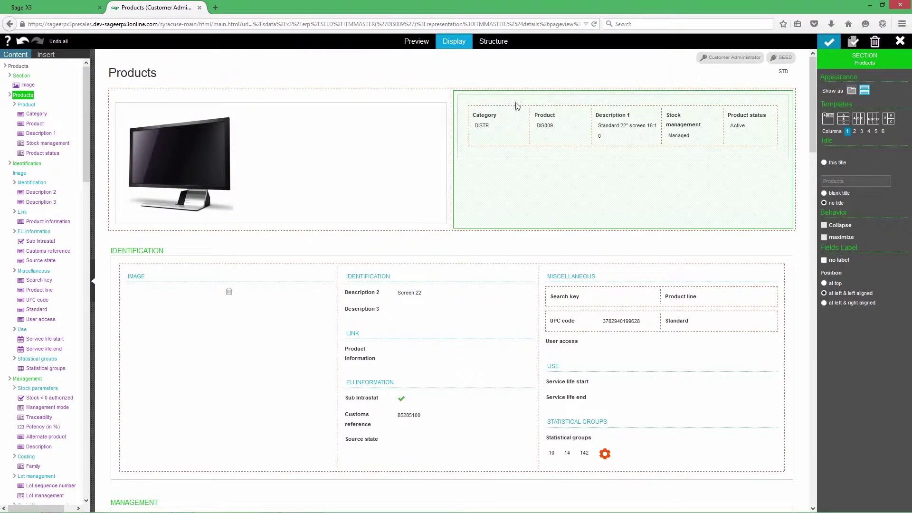
# Make the Product header vertical, delete the empty IMAGE block, and move Customs reference below Product status
pyautogui.click(573, 151)
pyautogui.click(828, 119)
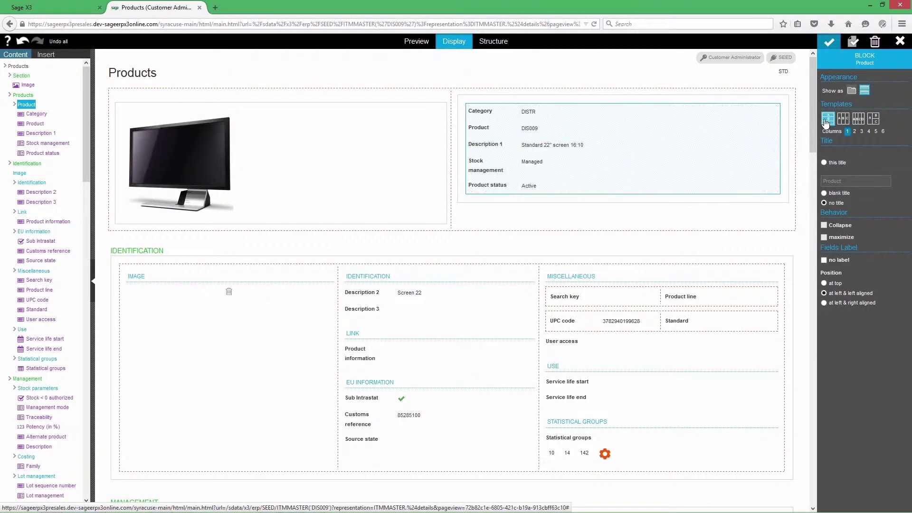
pyautogui.click(228, 293)
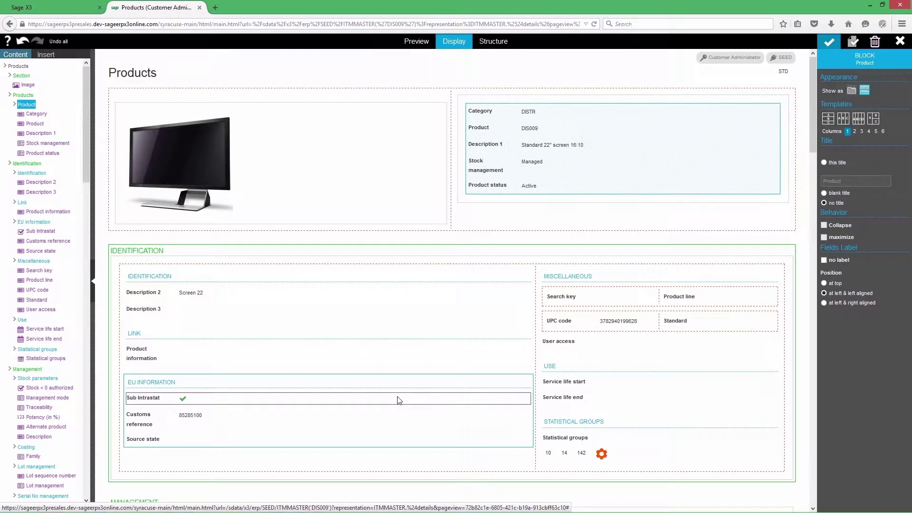
pyautogui.moveTo(386, 418)
pyautogui.mouseDown()
pyautogui.moveTo(455, 368)
pyautogui.moveTo(591, 181)
pyautogui.mouseUp()
# Start saving the layout as a view with the code 'Short'
pyautogui.click(854, 46)
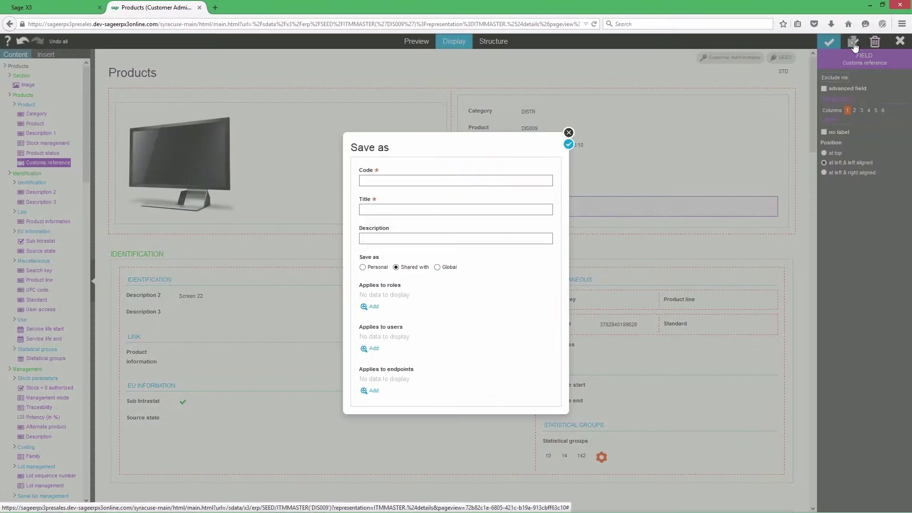
pyautogui.click(457, 179)
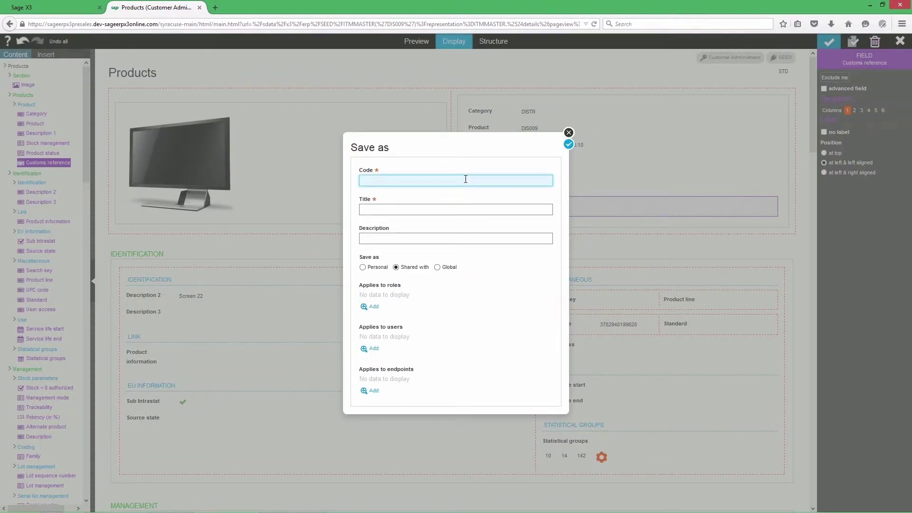
pyautogui.write('Short')
pyautogui.press('Tab')
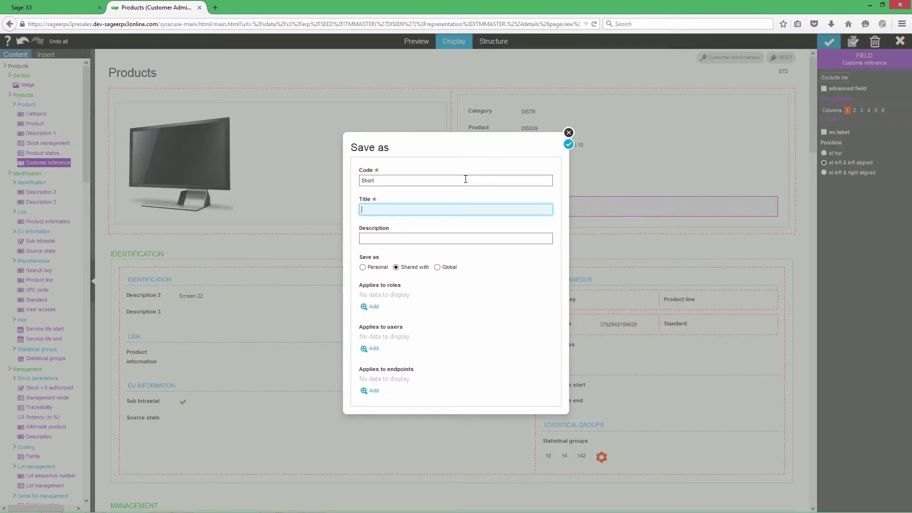